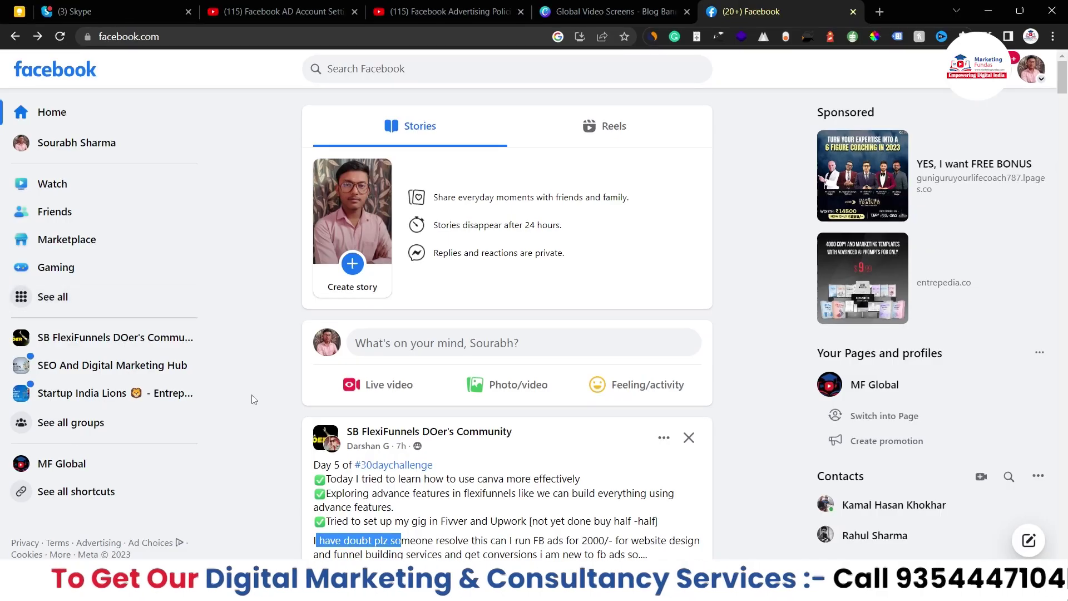
Go to Meta Business Suite for the MF Global page from the full Facebook menu
scroll(697, 315, down, 5)
scroll(697, 315, up, 5)
scroll(697, 315, down, 5)
scroll(697, 315, up, 5)
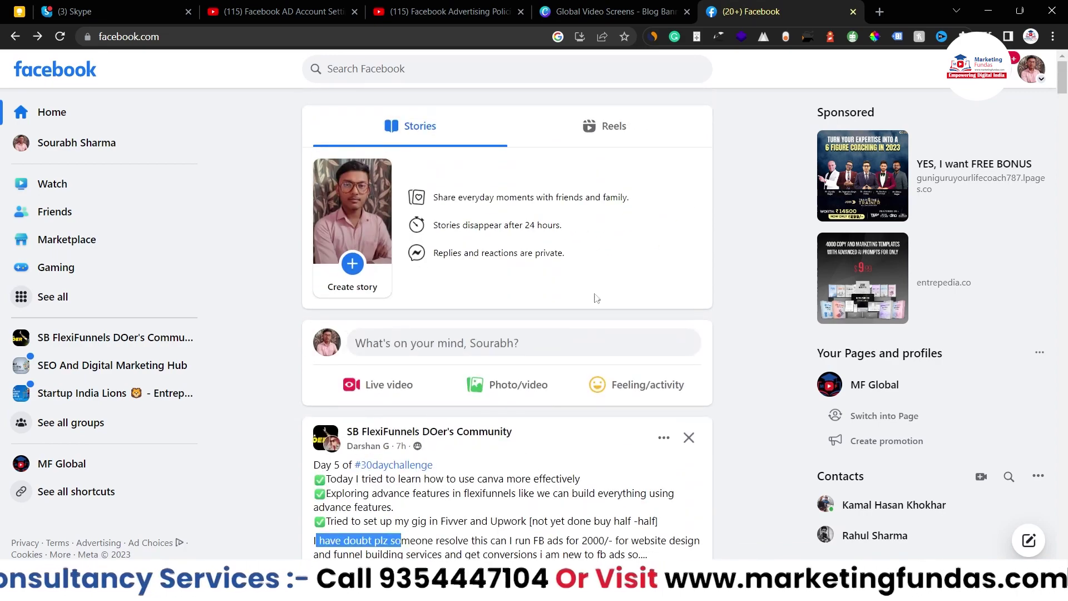
click(141, 293)
scroll(152, 337, down, 13)
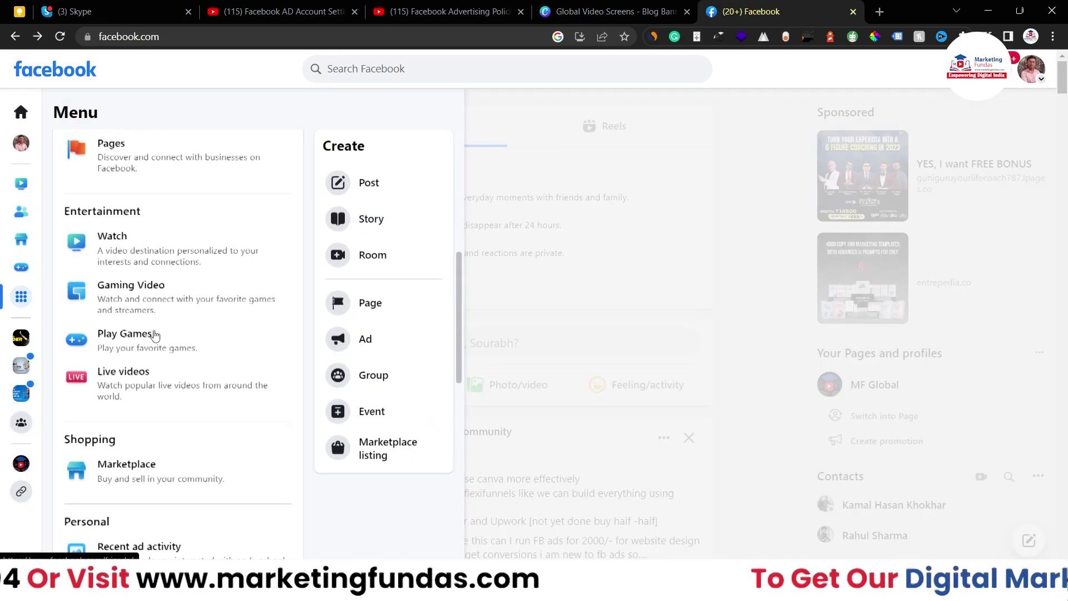
click(153, 410)
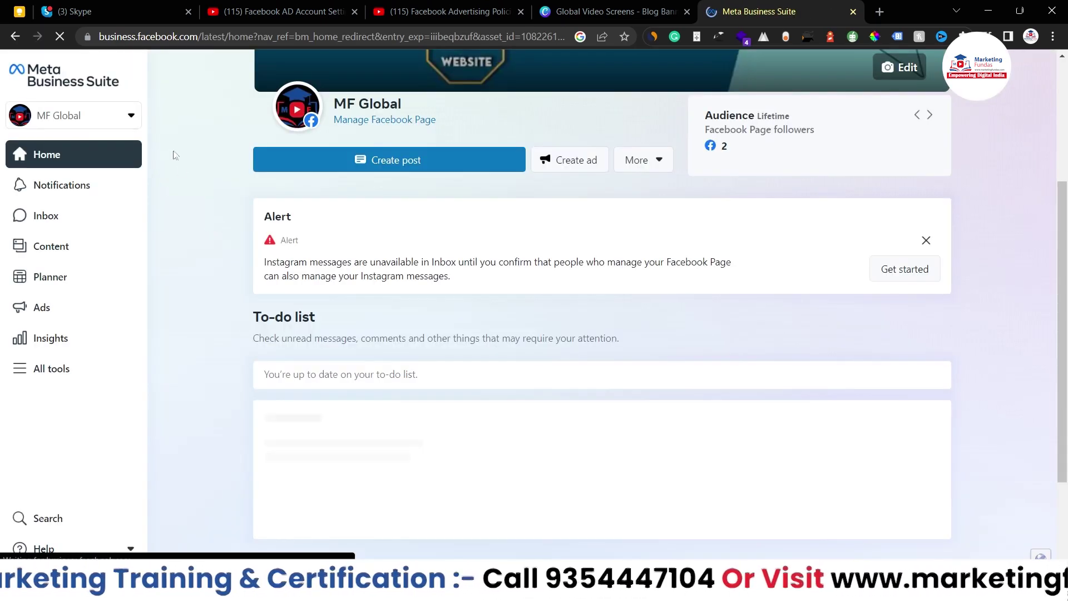
Switch to the MF Global business account and view Business assets in its settings
click(131, 117)
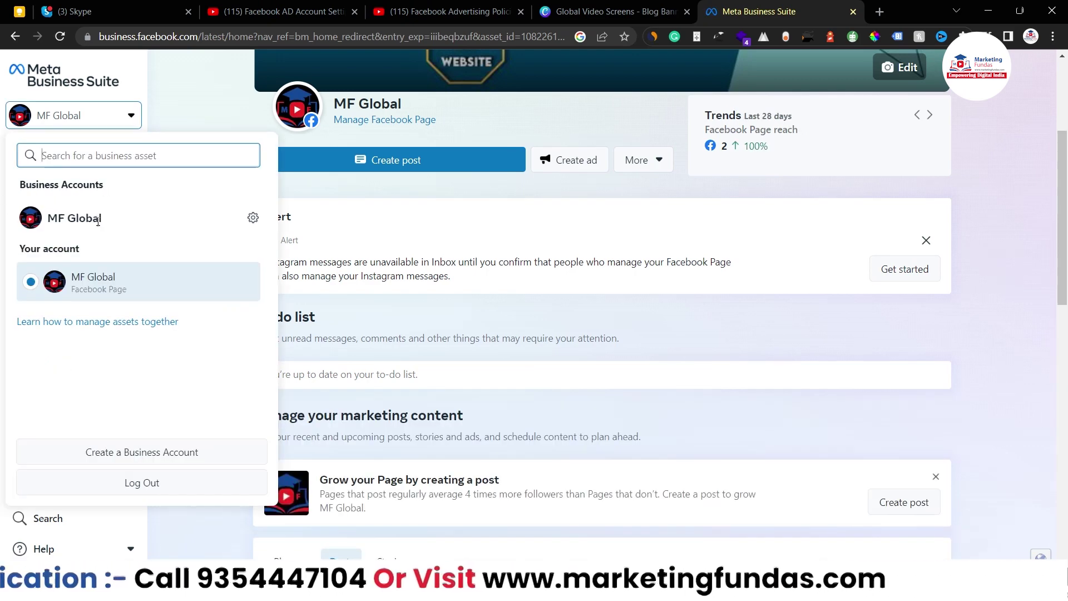
click(74, 217)
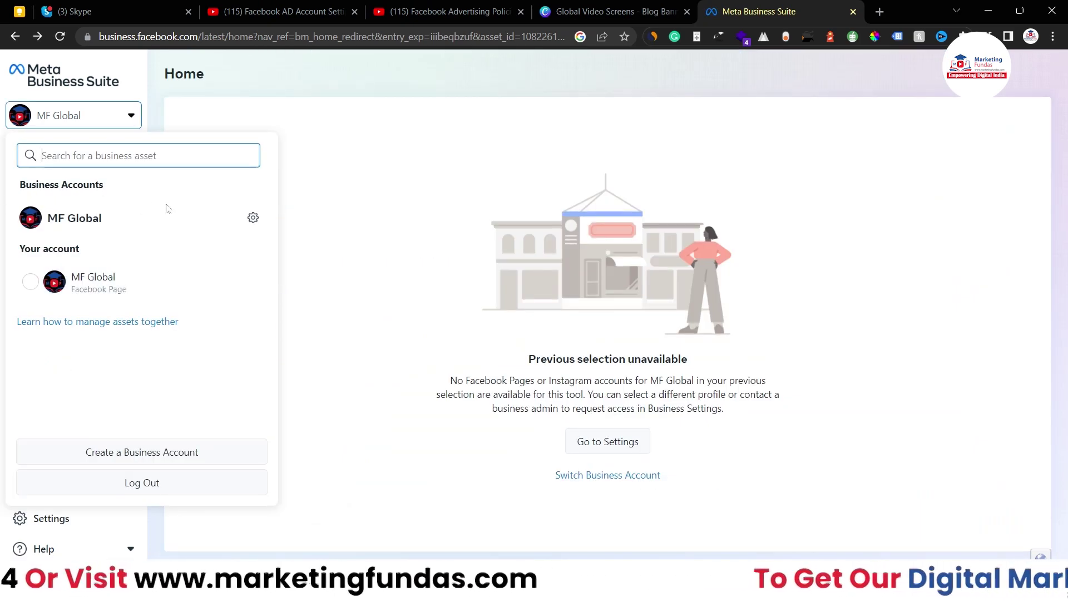
click(253, 219)
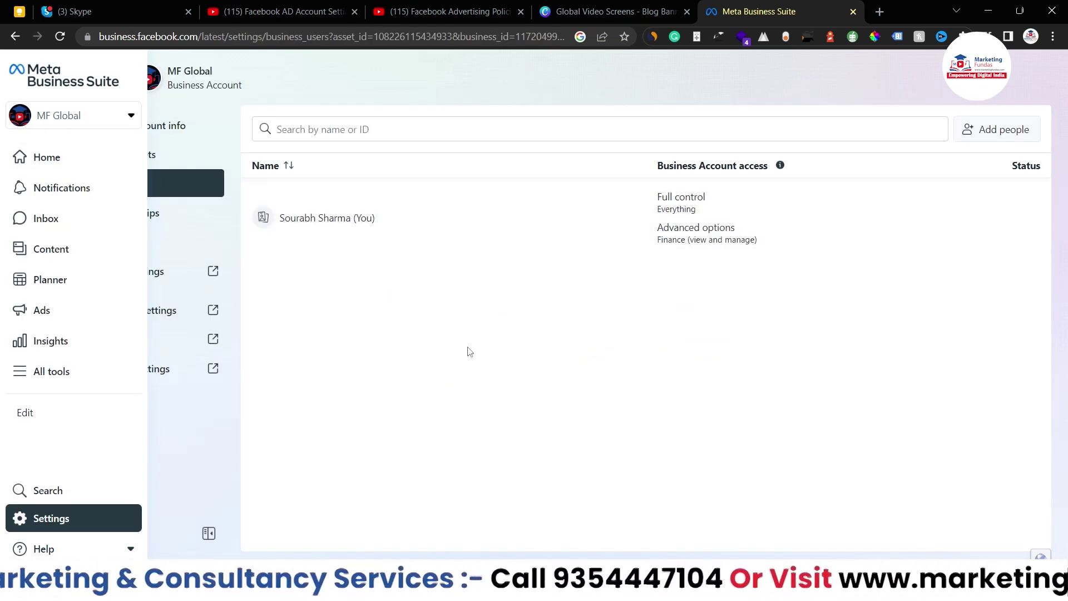
click(209, 533)
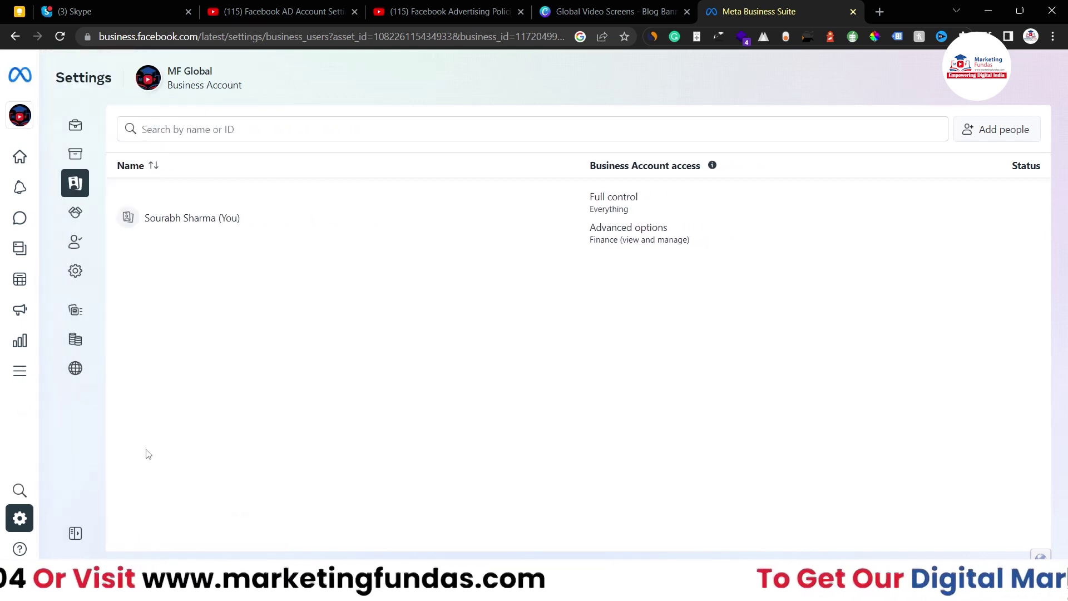
click(76, 534)
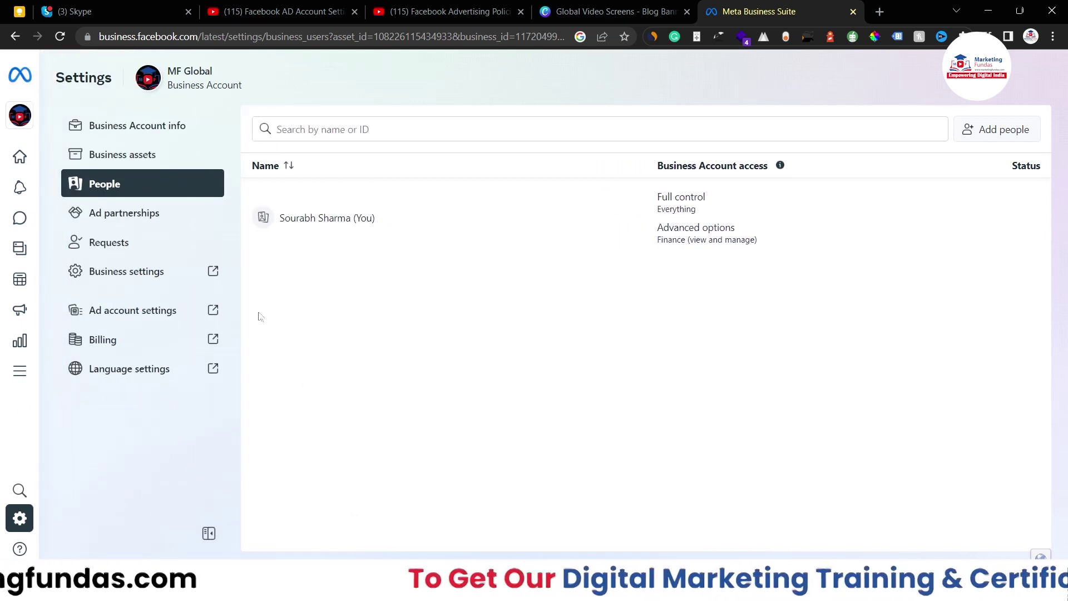
click(153, 155)
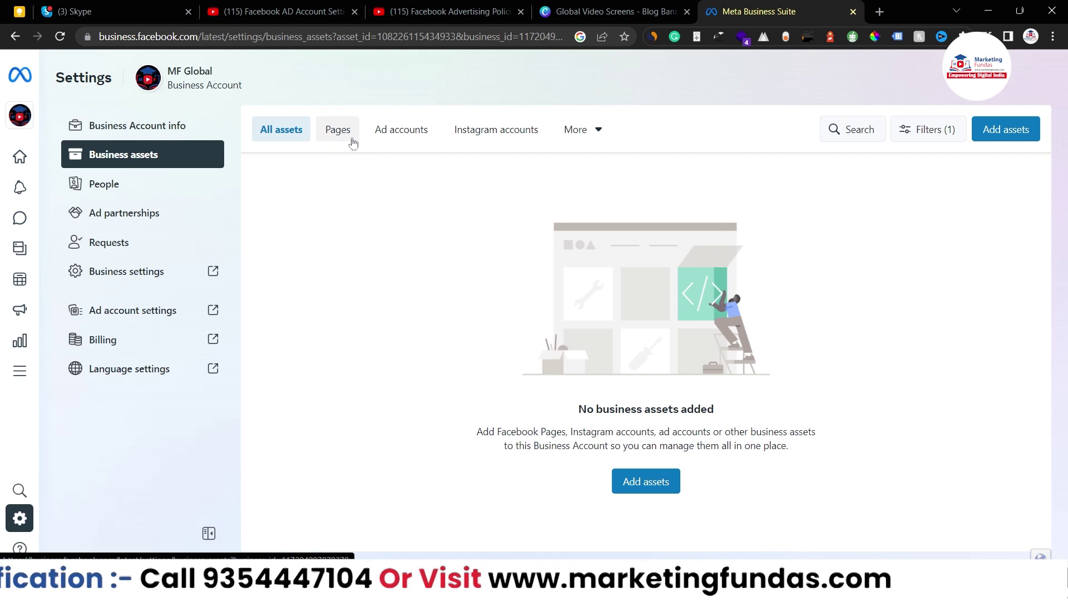
Filter the business assets to ad accounts and open the MF Global (Demo) details
click(586, 138)
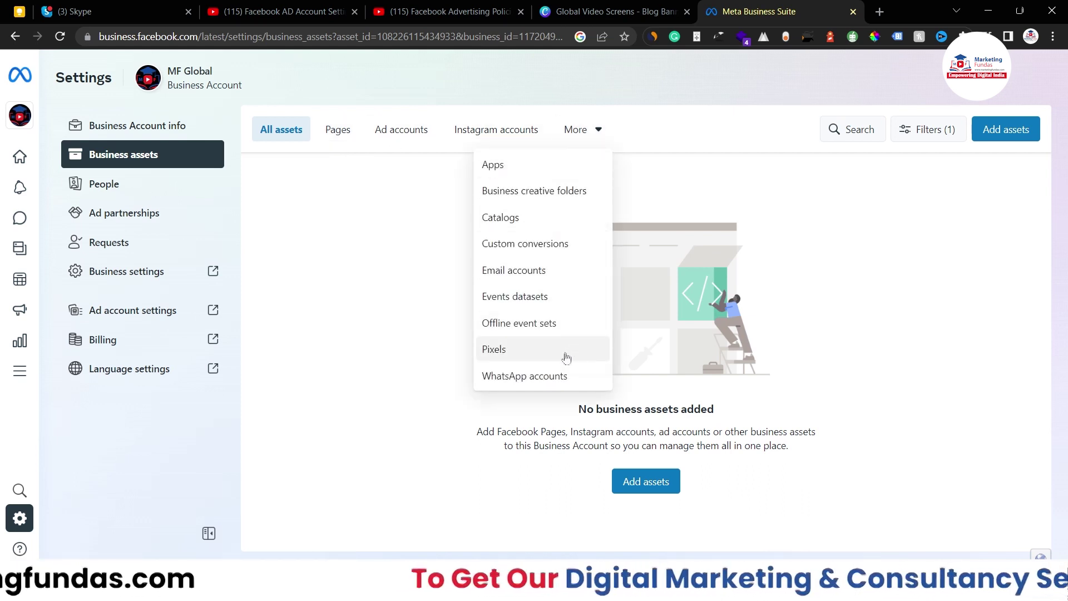
click(453, 282)
click(391, 134)
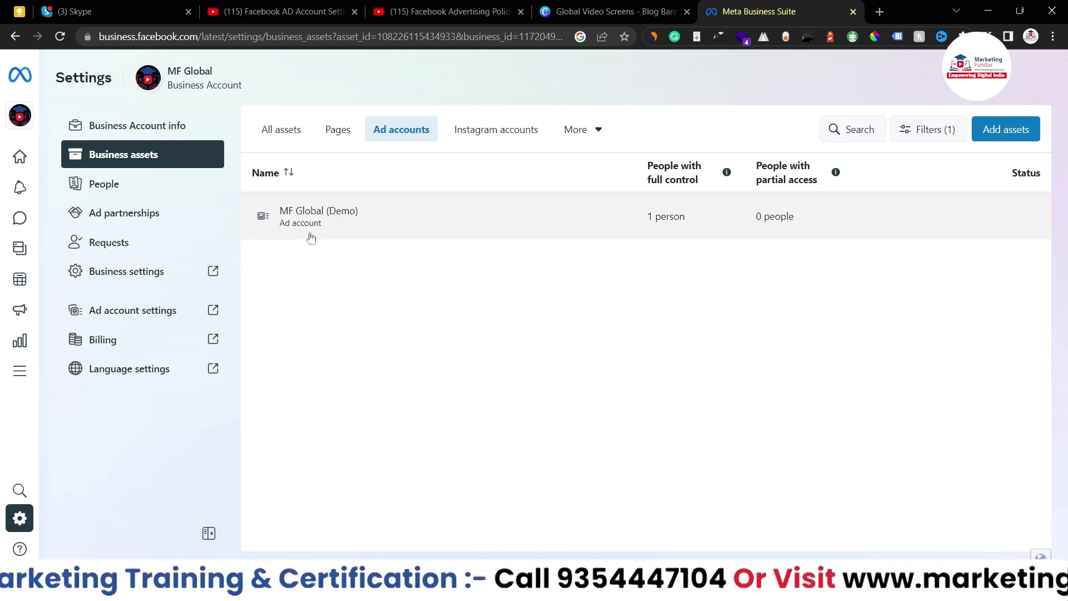
click(424, 227)
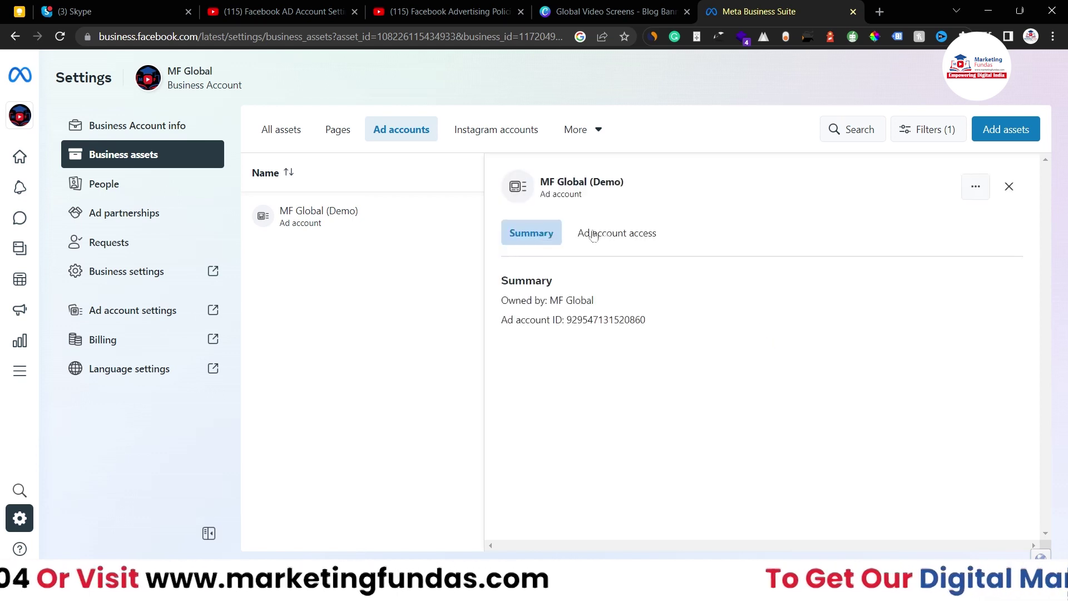
Inspect the ad account summary and ID, then bring up its actions list
drag(652, 326, 581, 314)
click(578, 318)
double_click(569, 318)
click(745, 329)
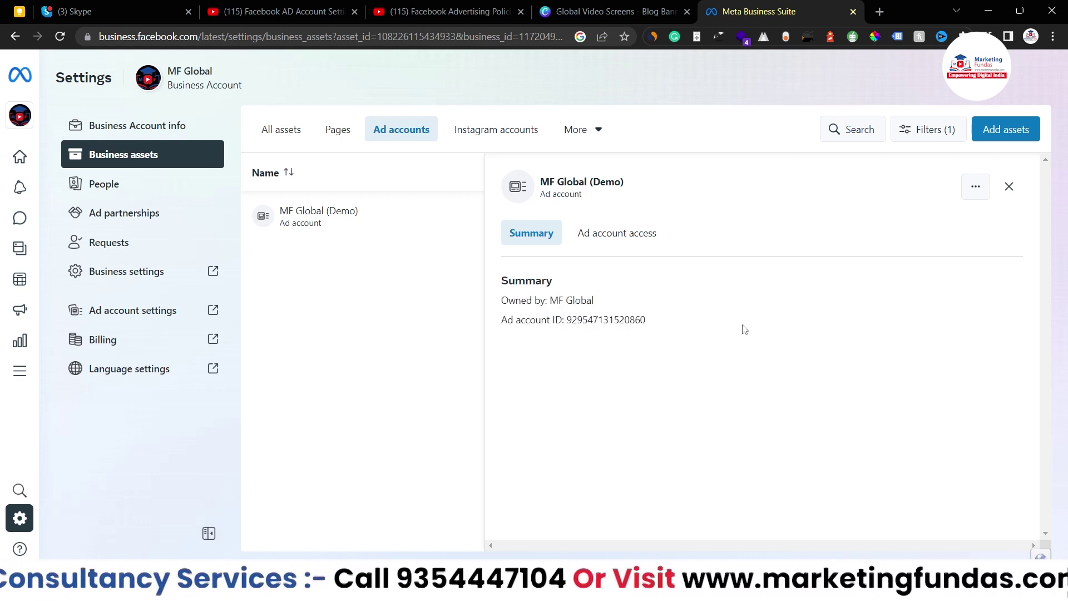
click(975, 187)
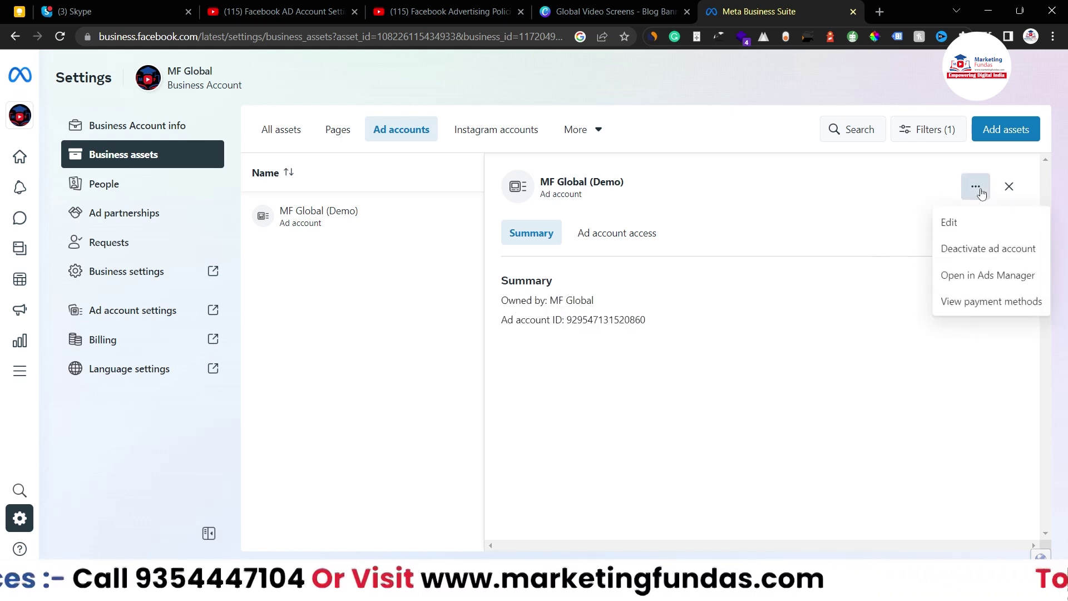
Open MF Global (Demo) in Ads Manager, dismiss the payment notice, and go to Ad account settings
click(987, 276)
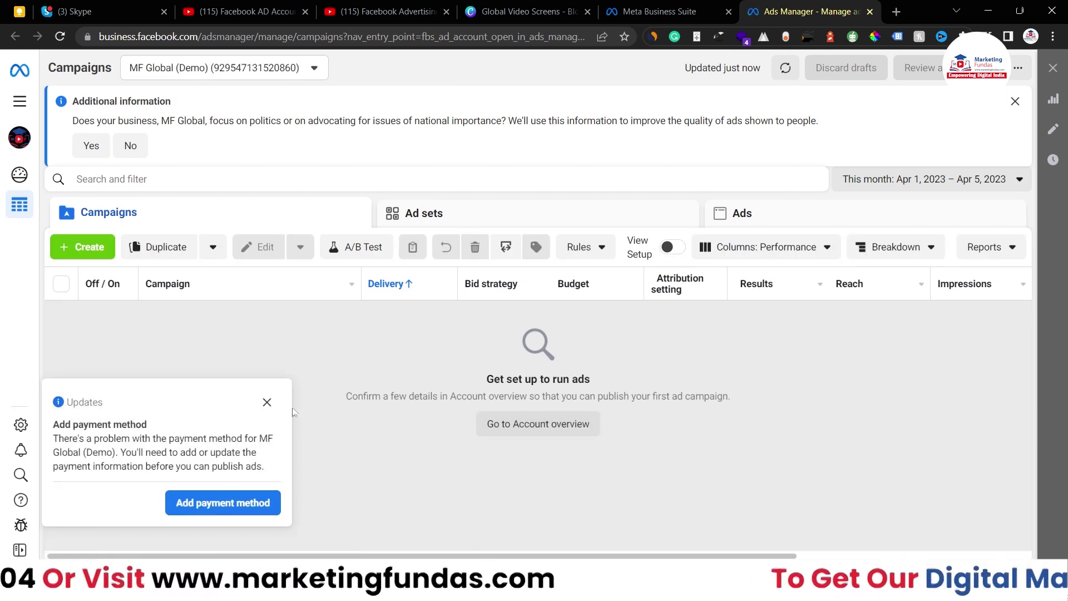
click(267, 403)
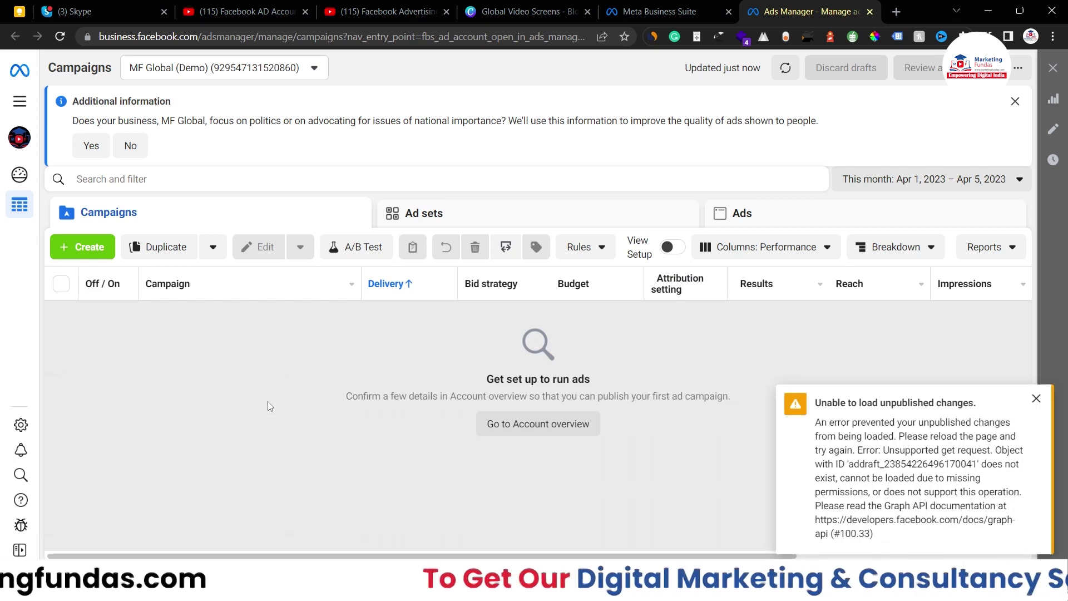
click(19, 103)
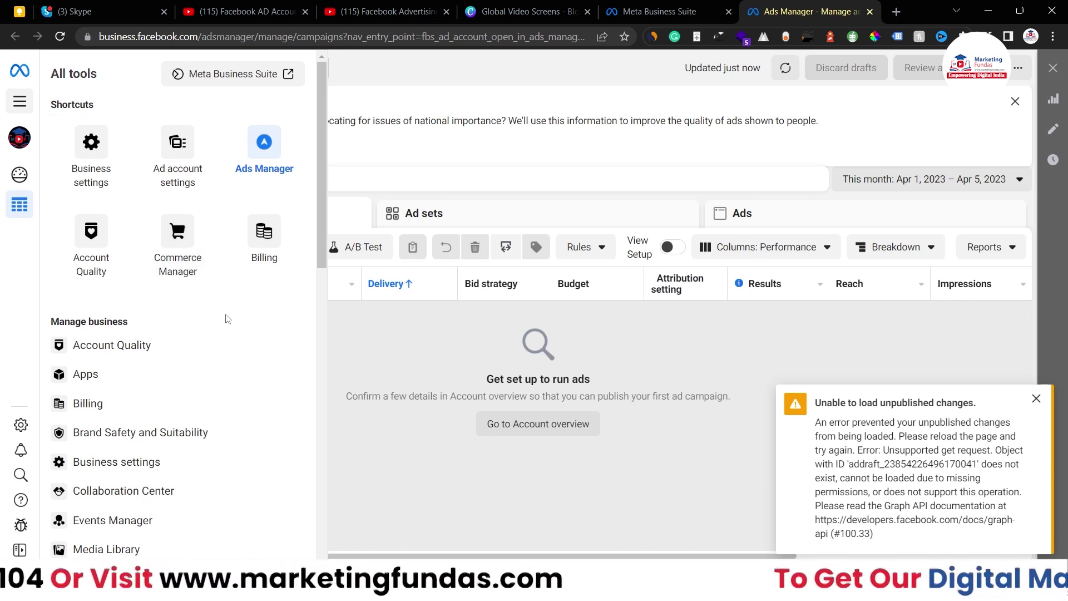
click(172, 150)
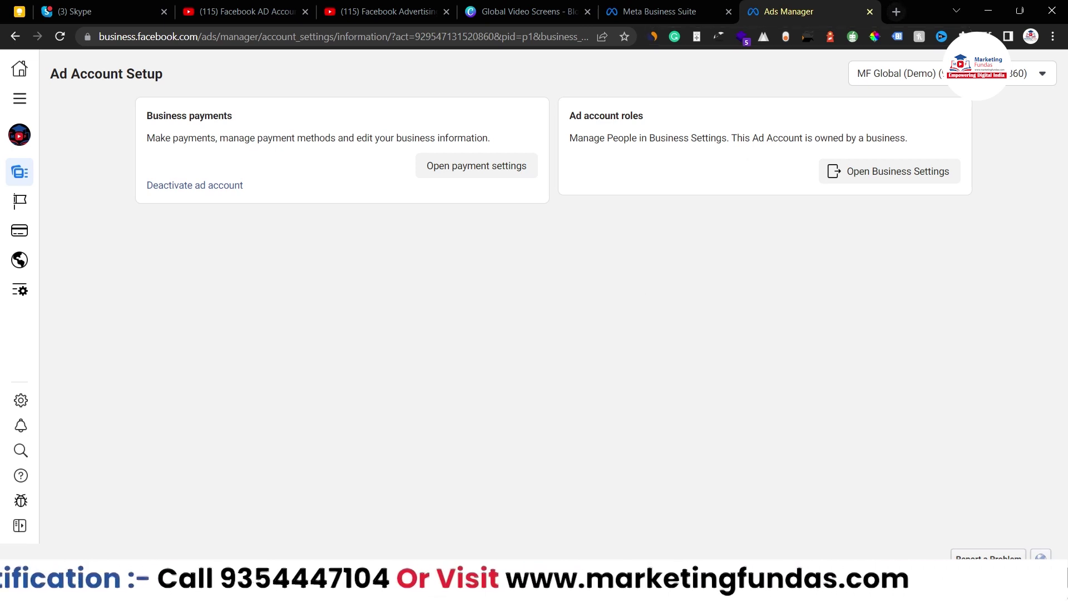
click(930, 78)
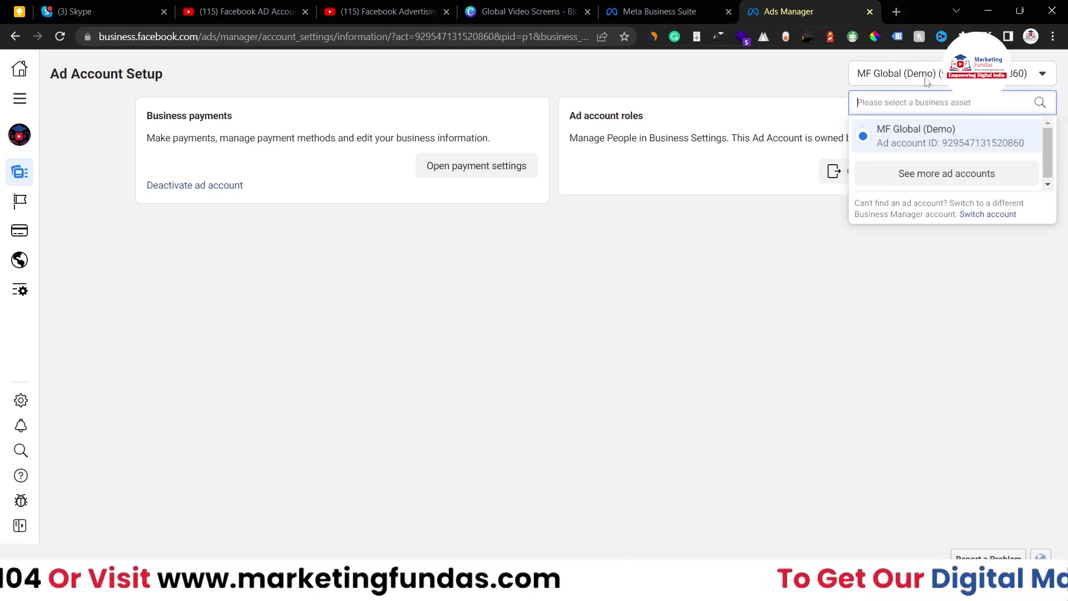
scroll(1013, 173, down, 2)
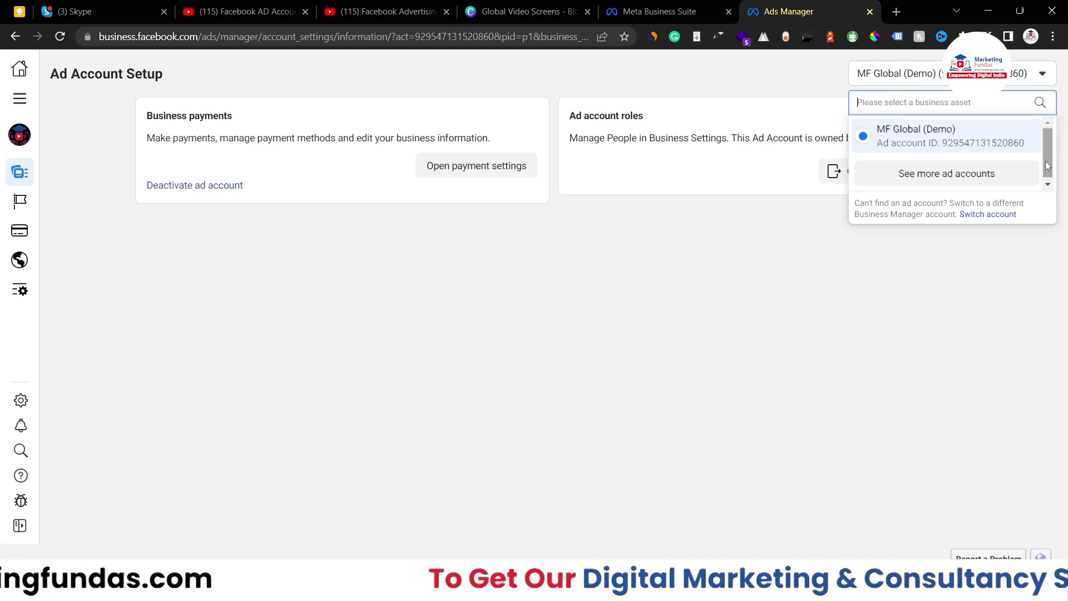
click(997, 173)
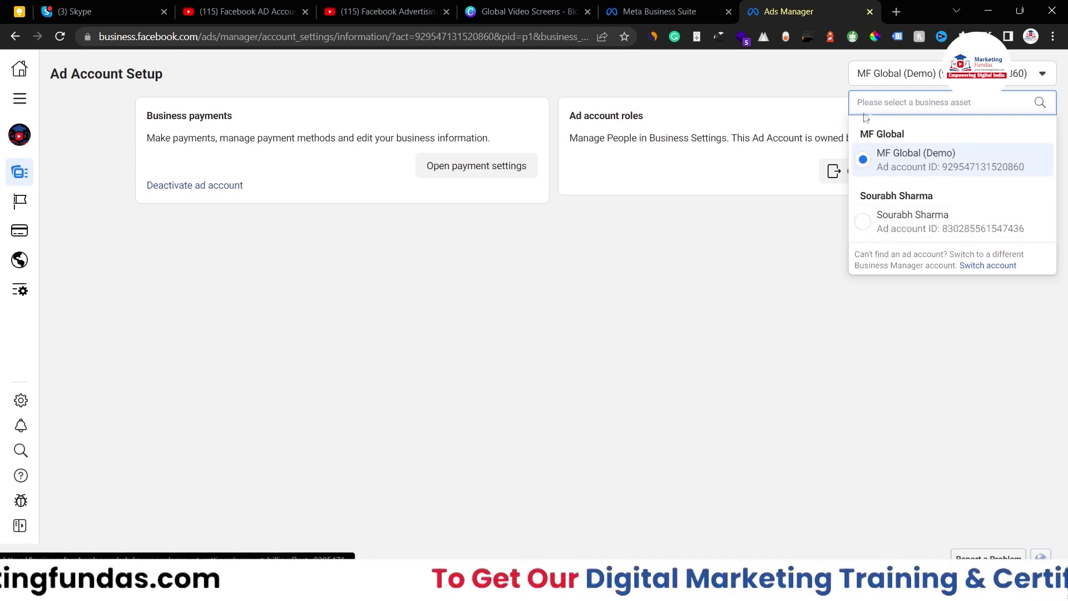
click(871, 179)
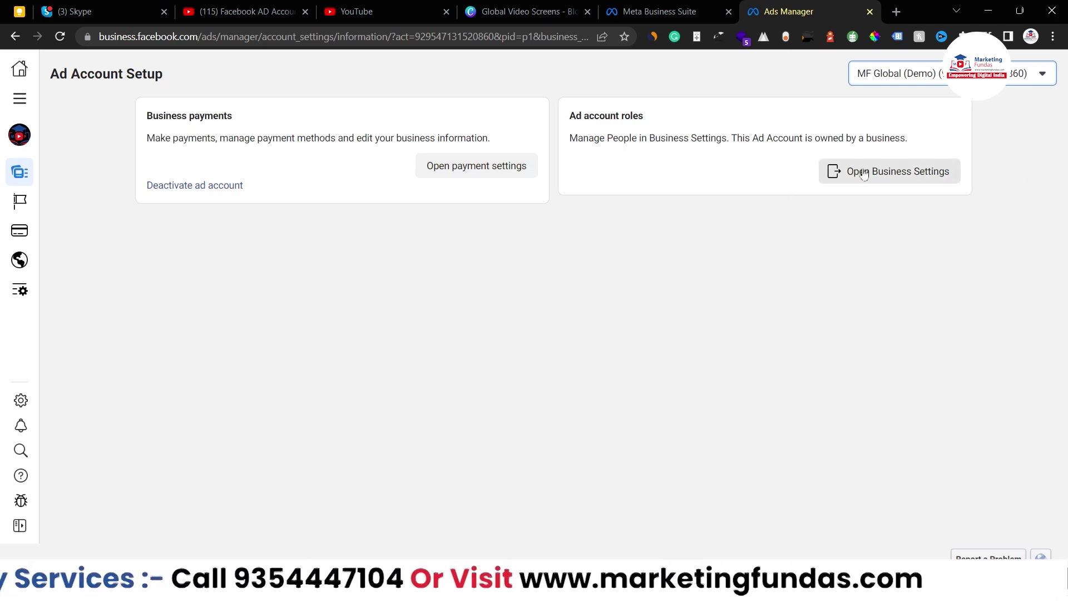
click(481, 167)
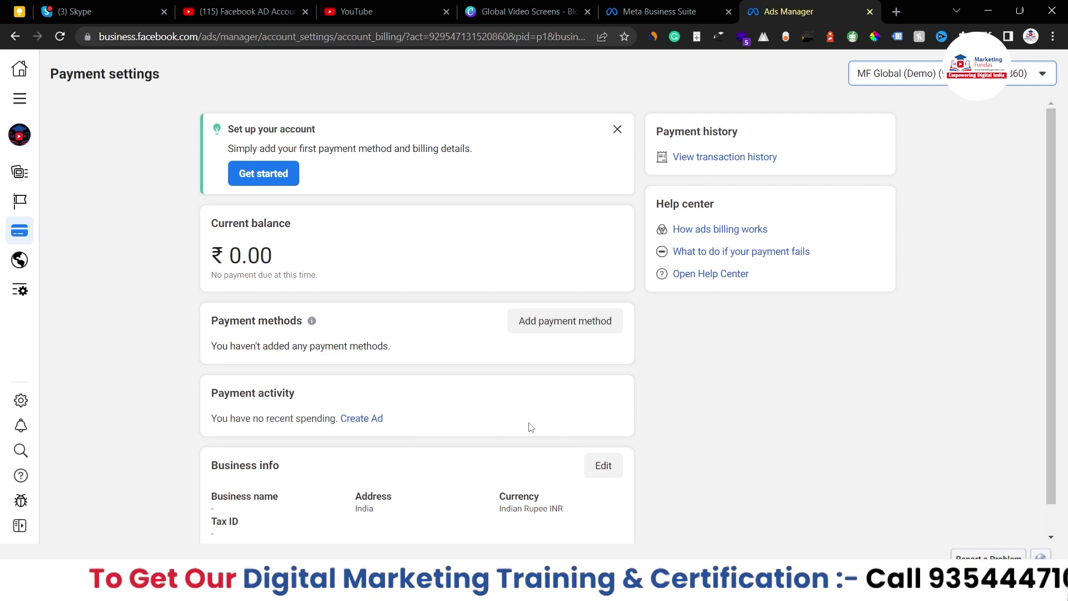
mouse_move(22, 200)
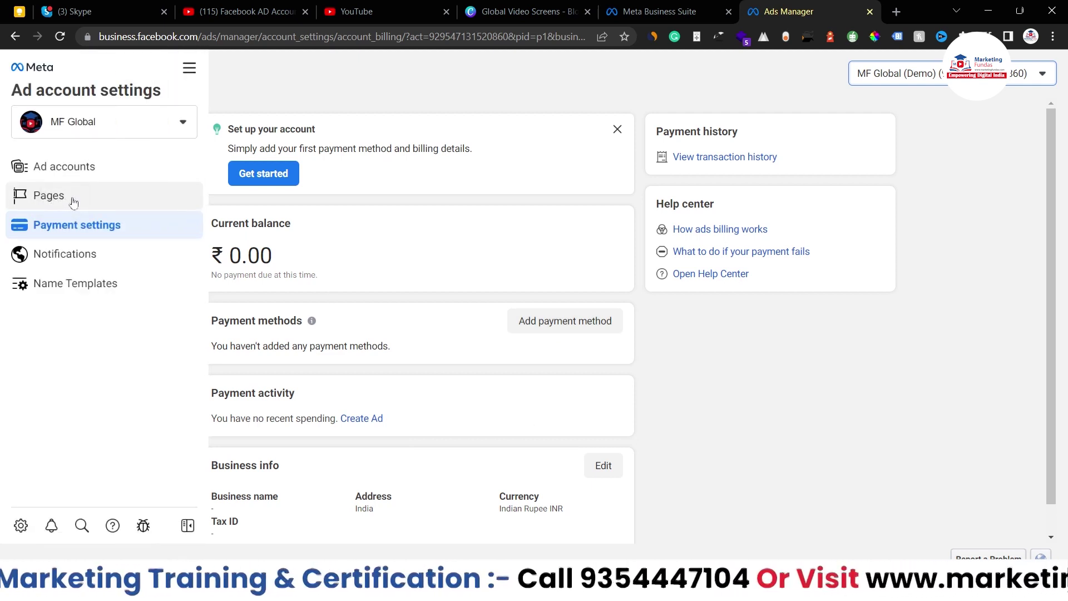
click(77, 176)
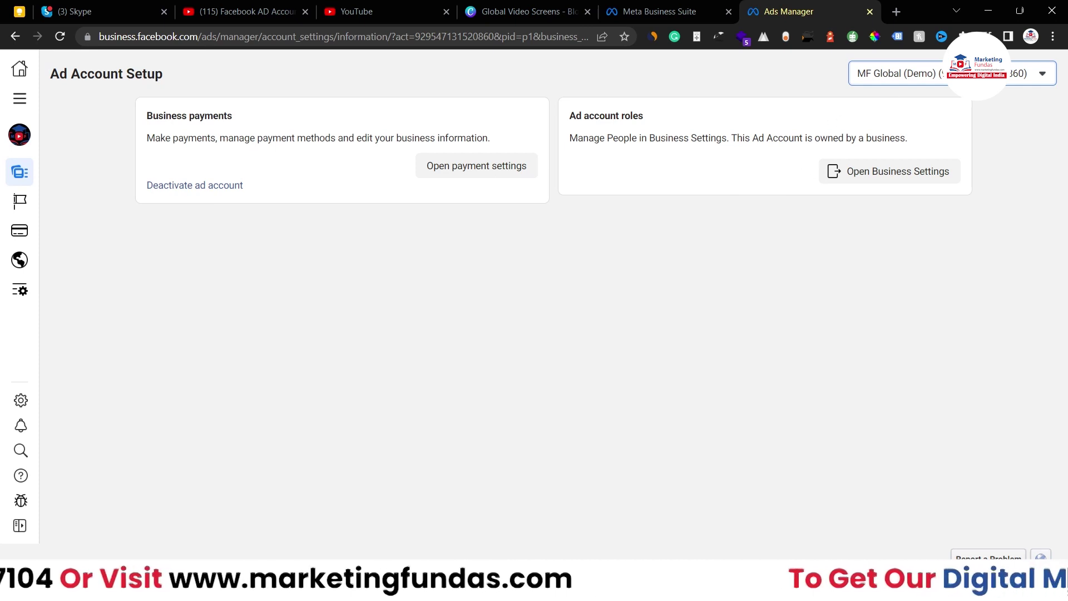
click(976, 73)
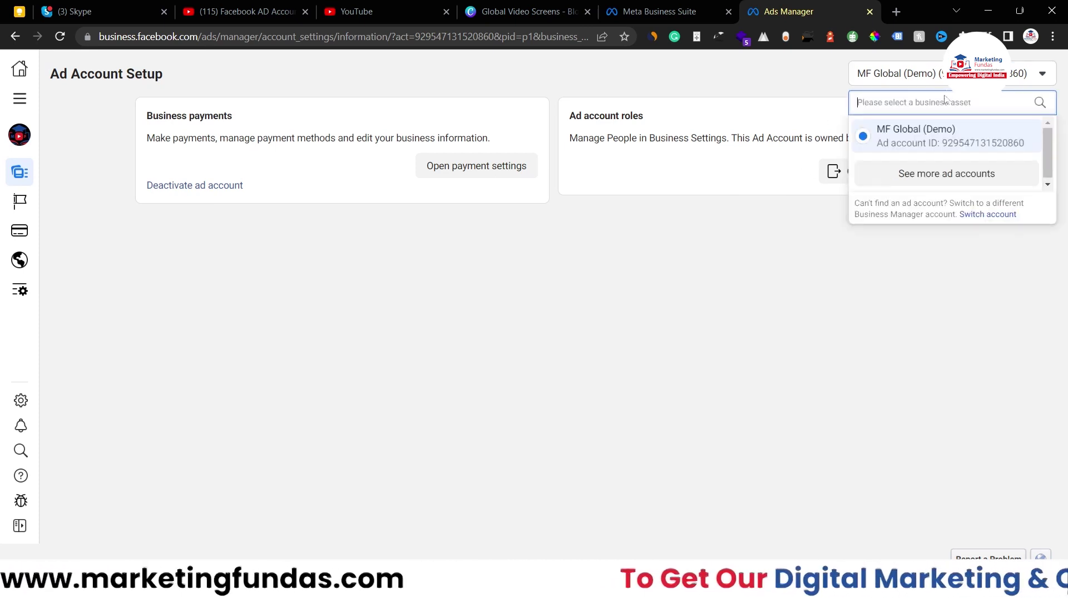
click(756, 265)
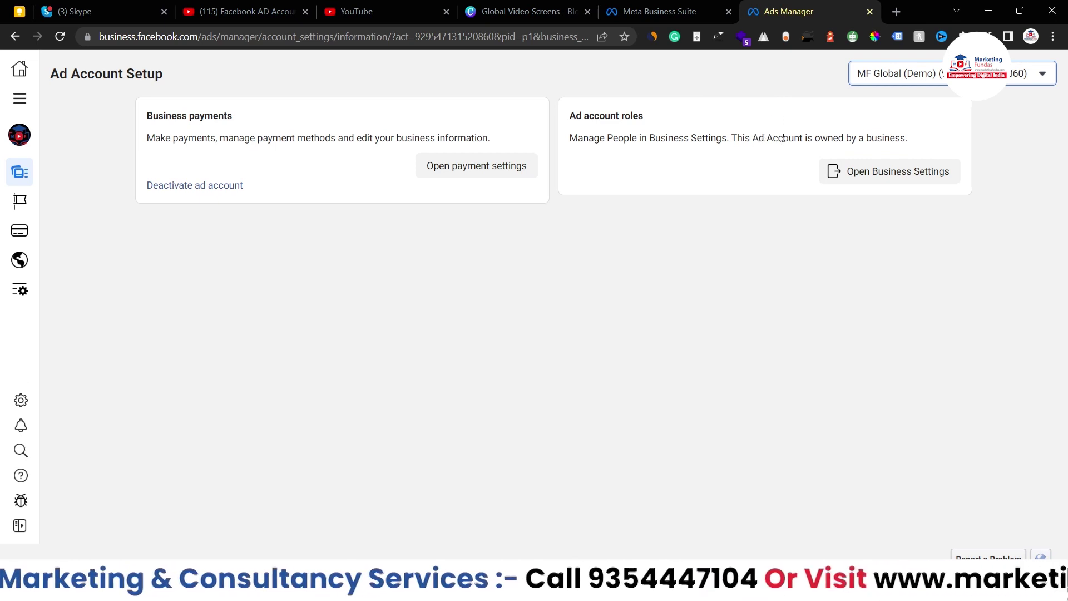
Open Business Settings for MF Global (Demo) to review who has access
click(856, 164)
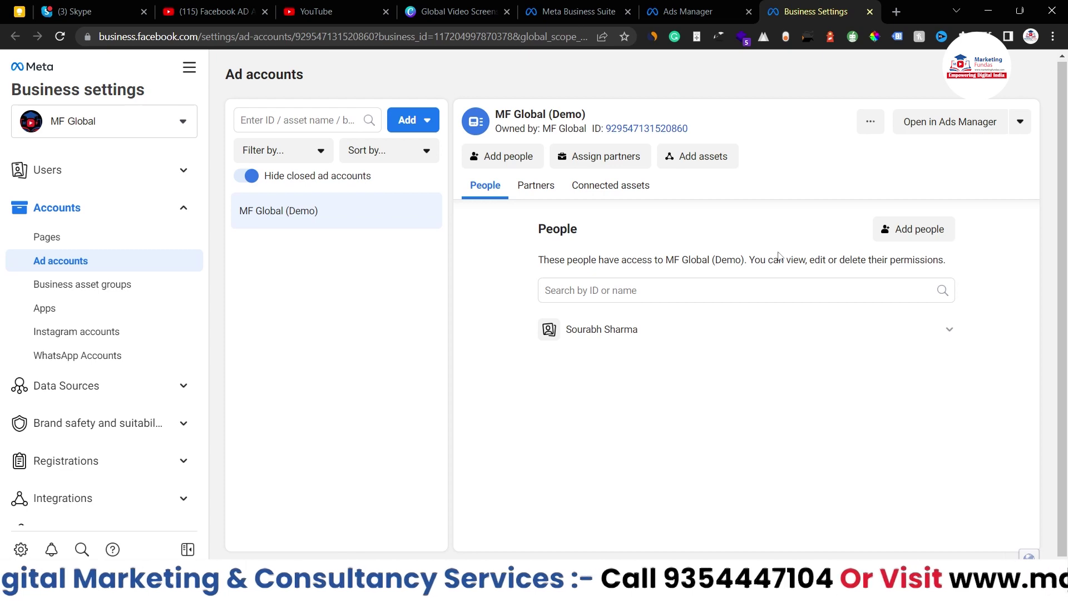
Return to Ads Manager and switch to the personal ad account from the additional ad accounts
click(948, 124)
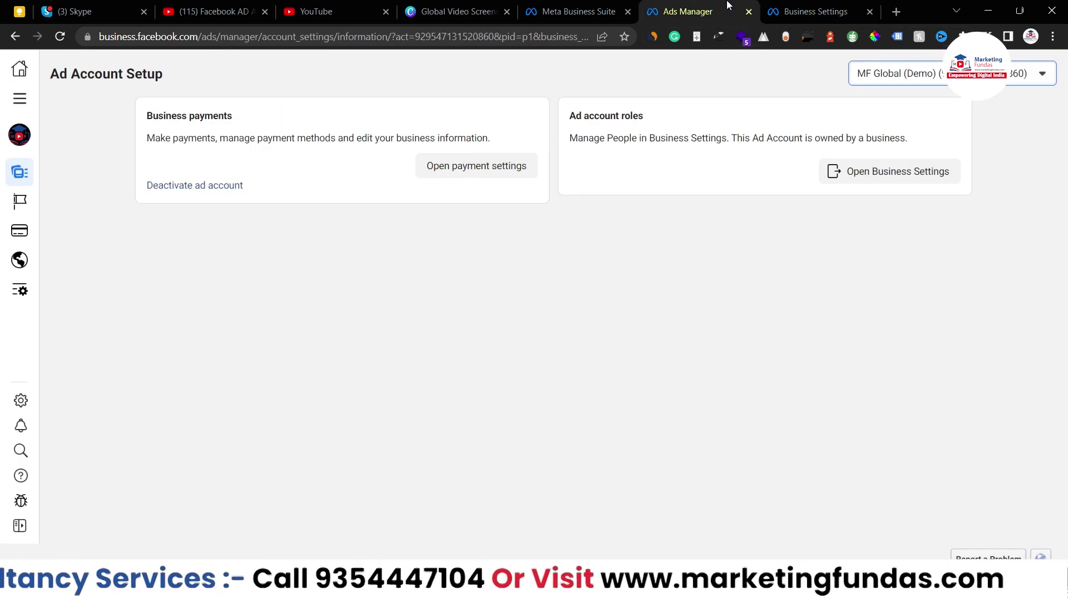
click(940, 77)
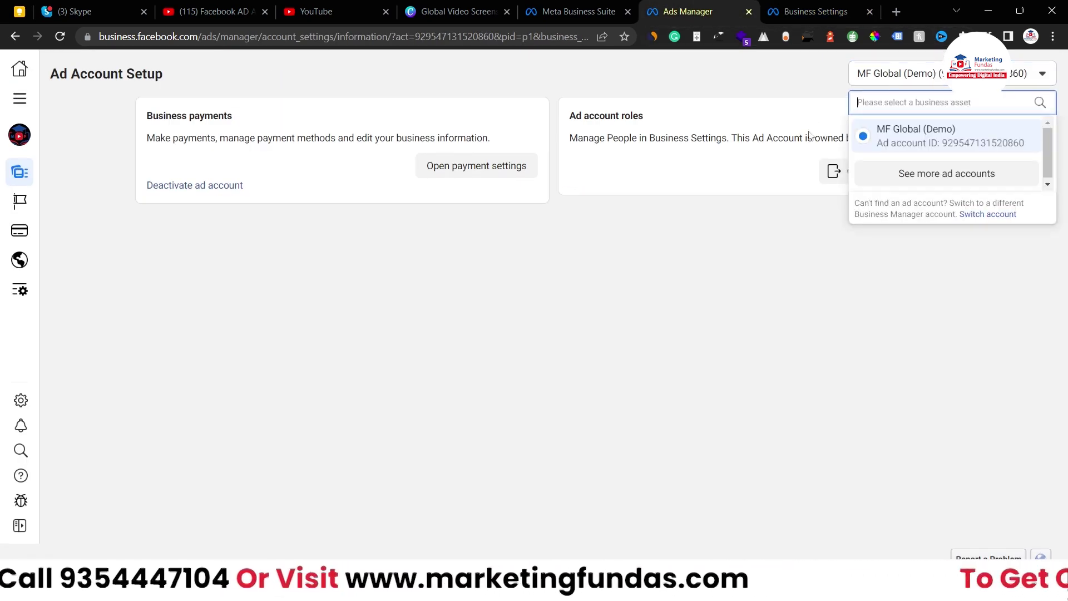
click(912, 173)
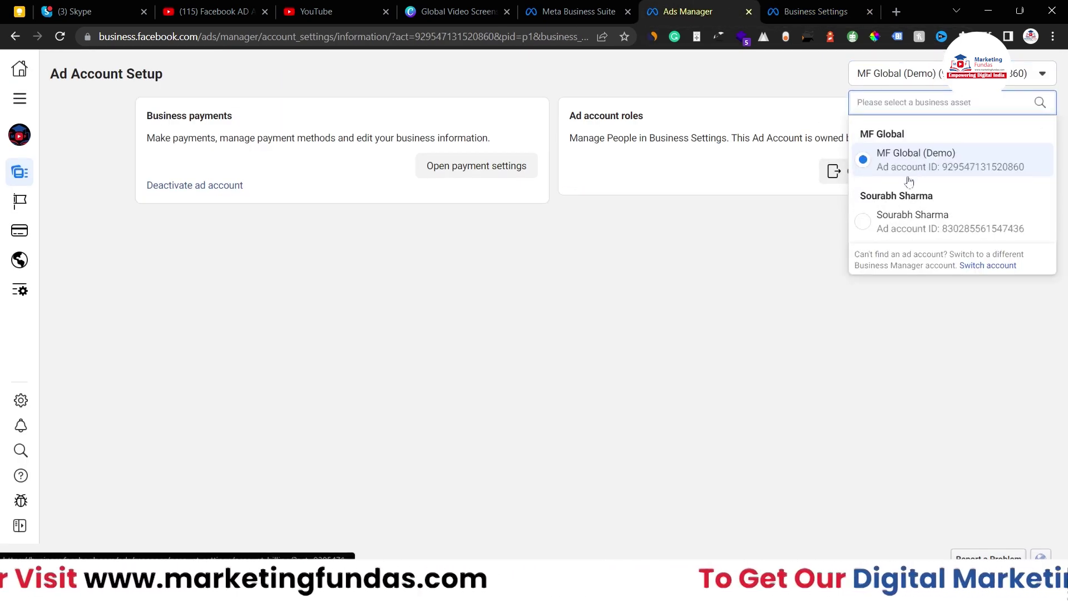
click(871, 229)
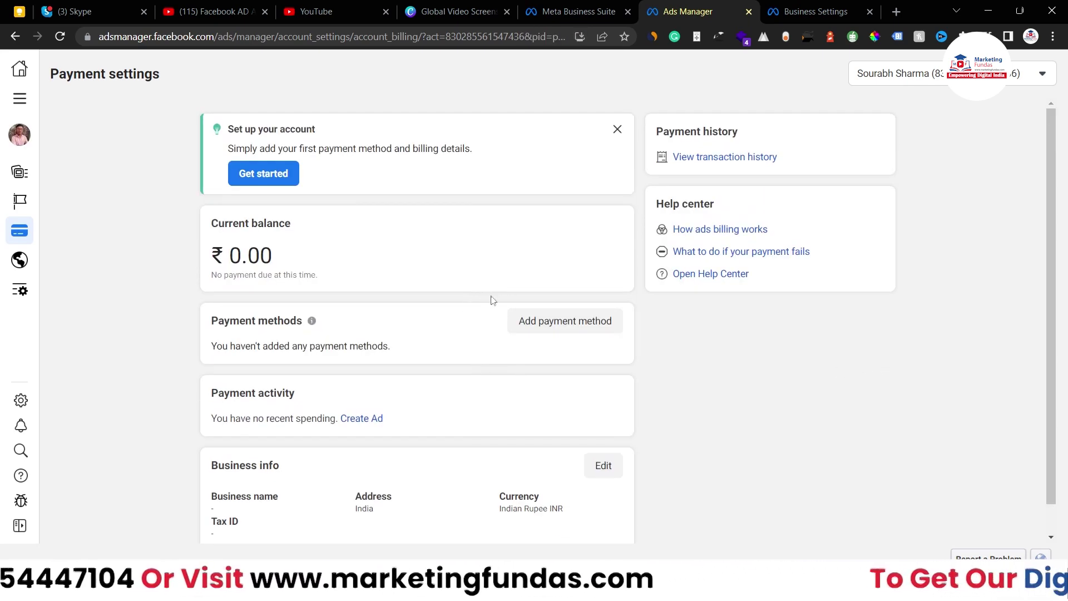
click(579, 327)
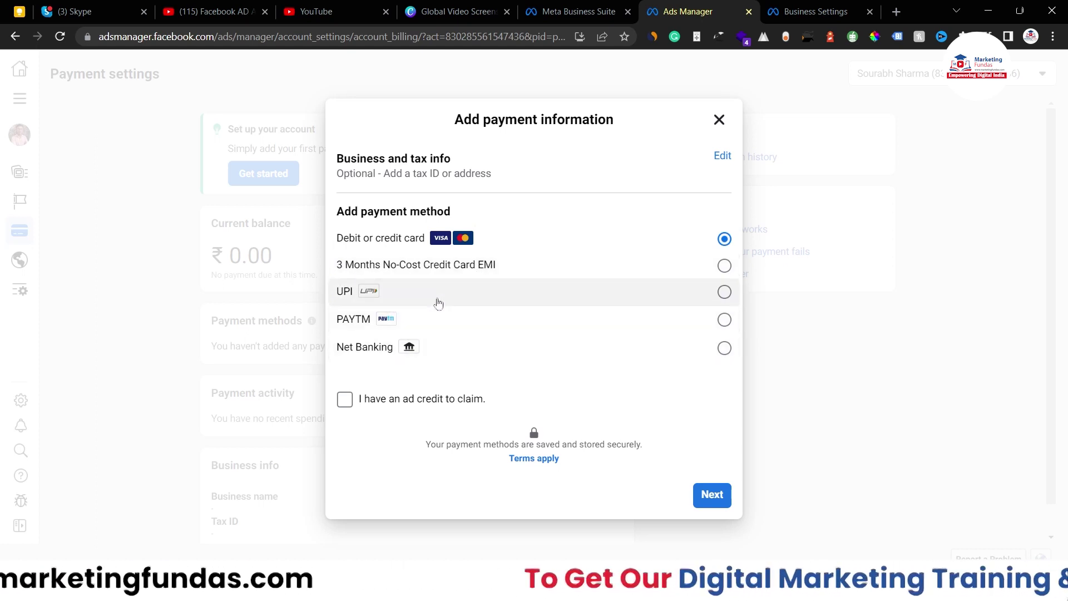
click(719, 120)
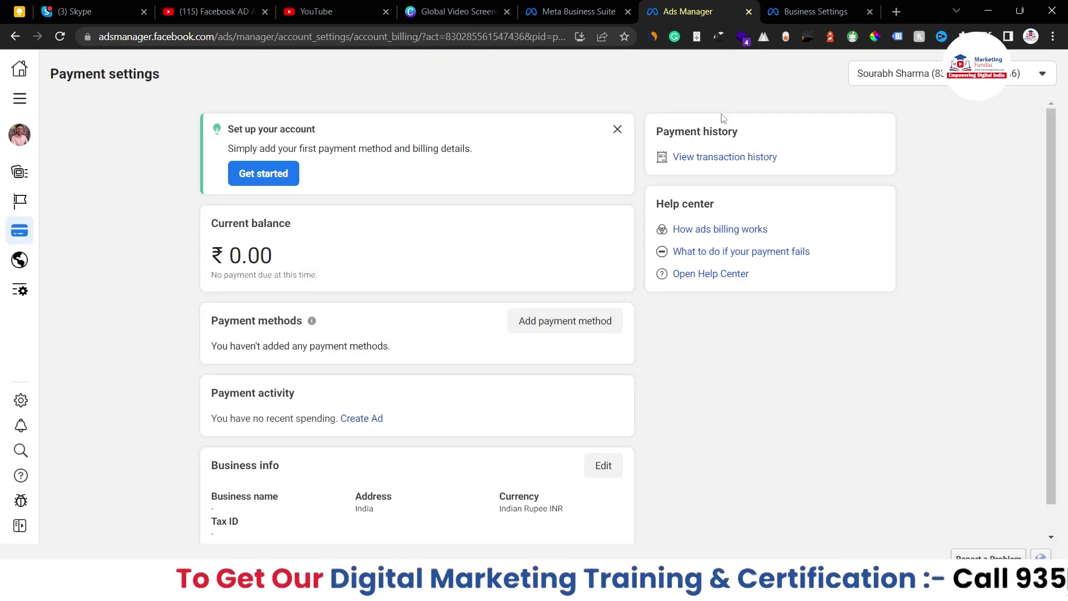
click(977, 73)
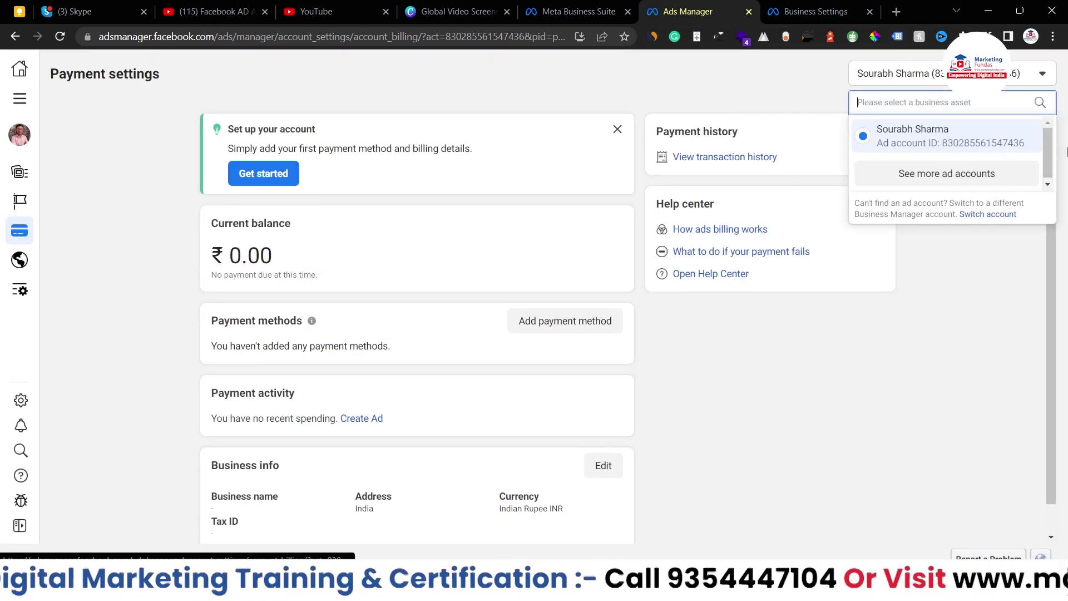
scroll(979, 161, down, 1)
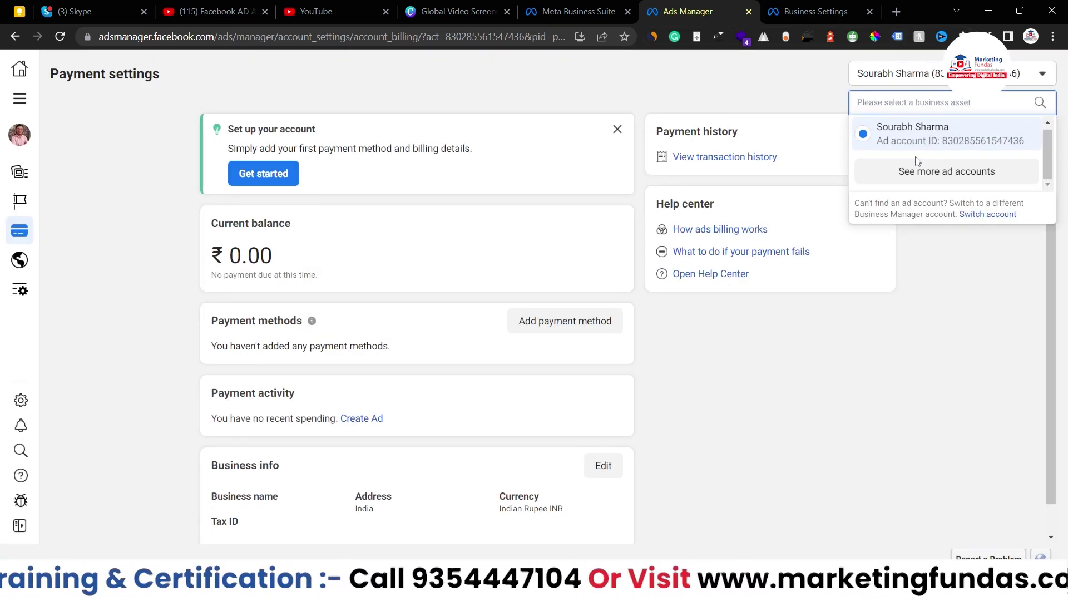
click(840, 415)
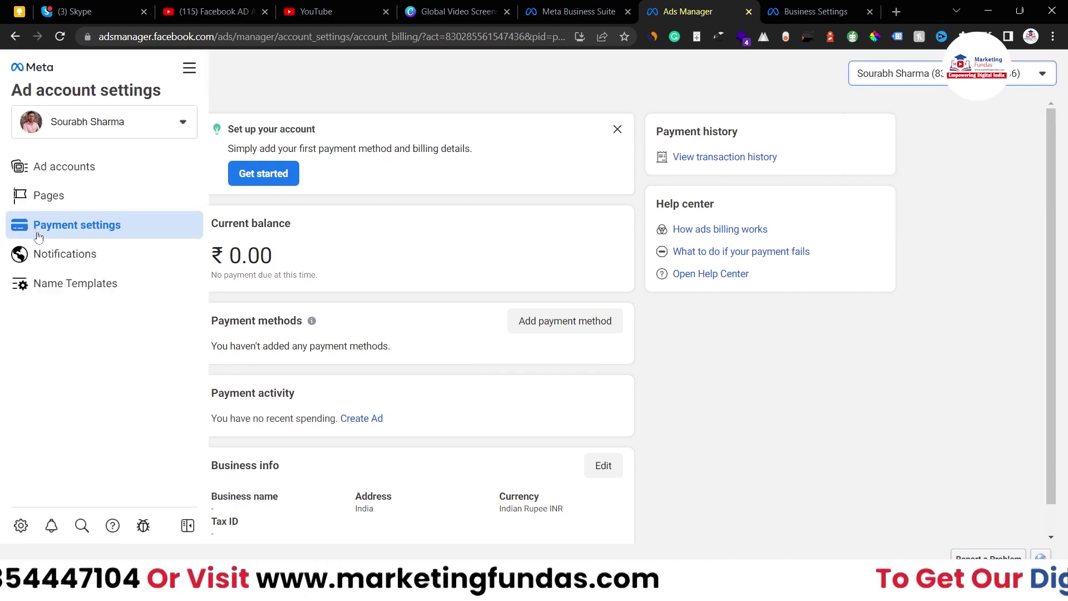